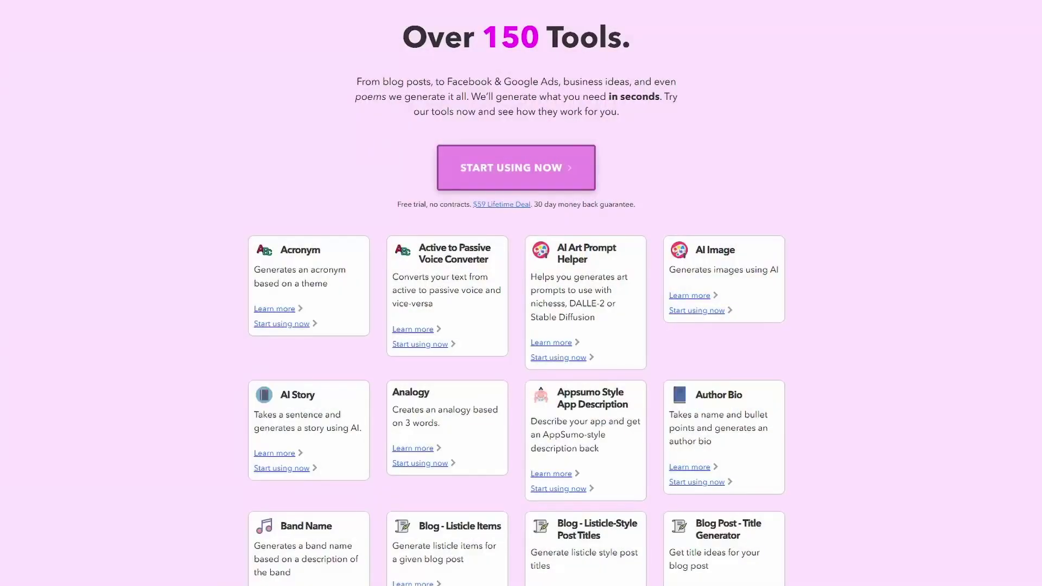
# Scroll the Nichesss catalogue down to the Quora Answer and Quora Questions tool cards
pyautogui.scroll(-2, 516, 325)
pyautogui.scroll(-3, 517, 293)
pyautogui.scroll(-20, 972, 158)
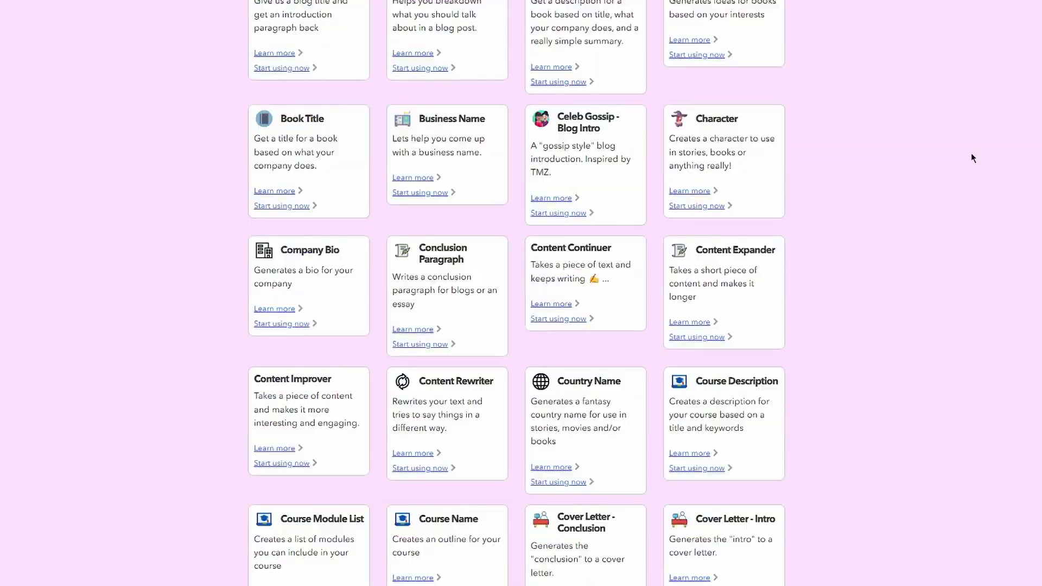
pyautogui.scroll(-20, 973, 158)
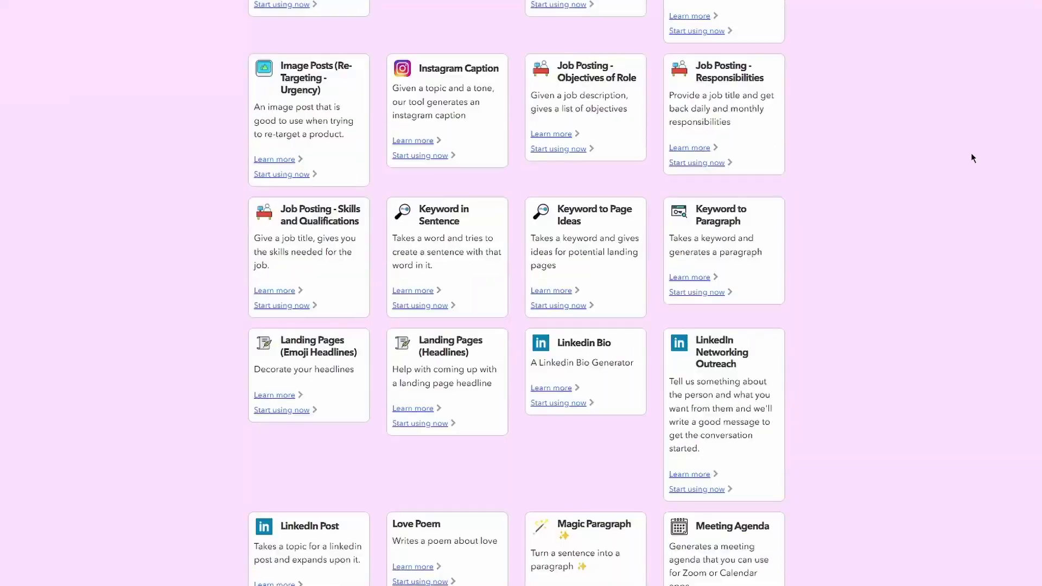
pyautogui.scroll(-20, 973, 158)
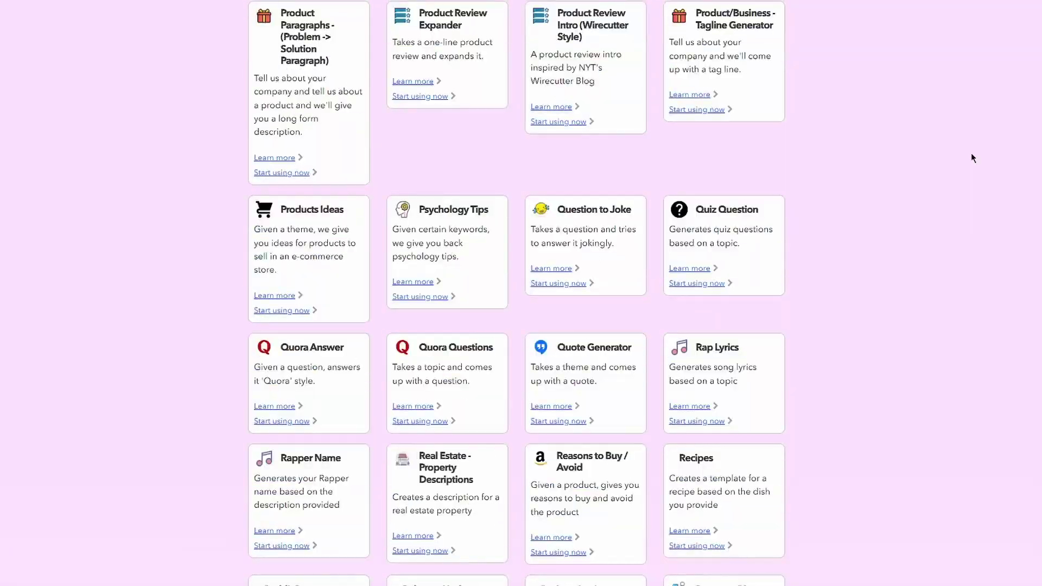
pyautogui.scroll(-12, 973, 158)
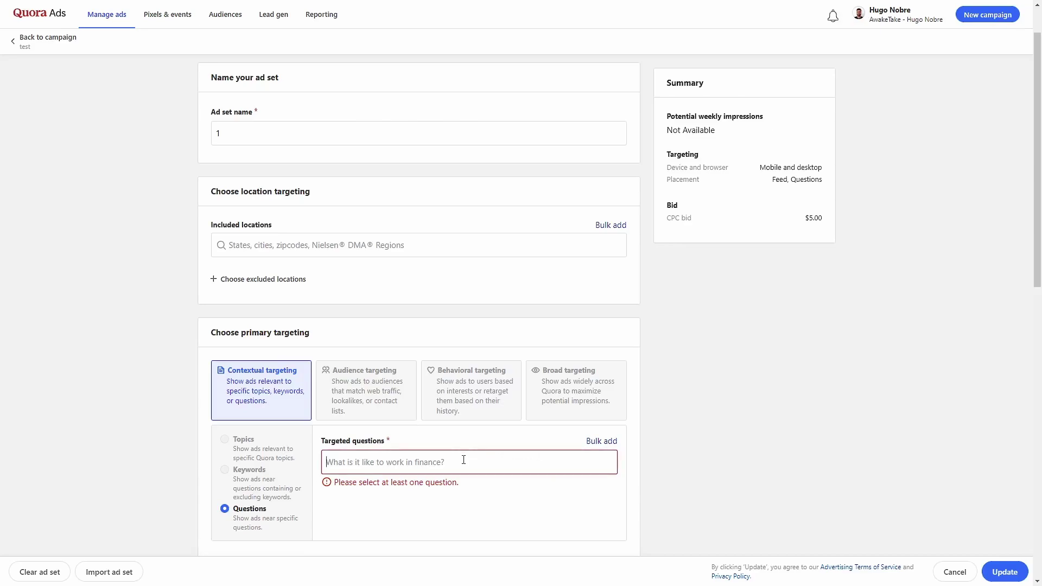
# Bulk-add targeted questions by searching the keyword 'Quora'
pyautogui.click(601, 442)
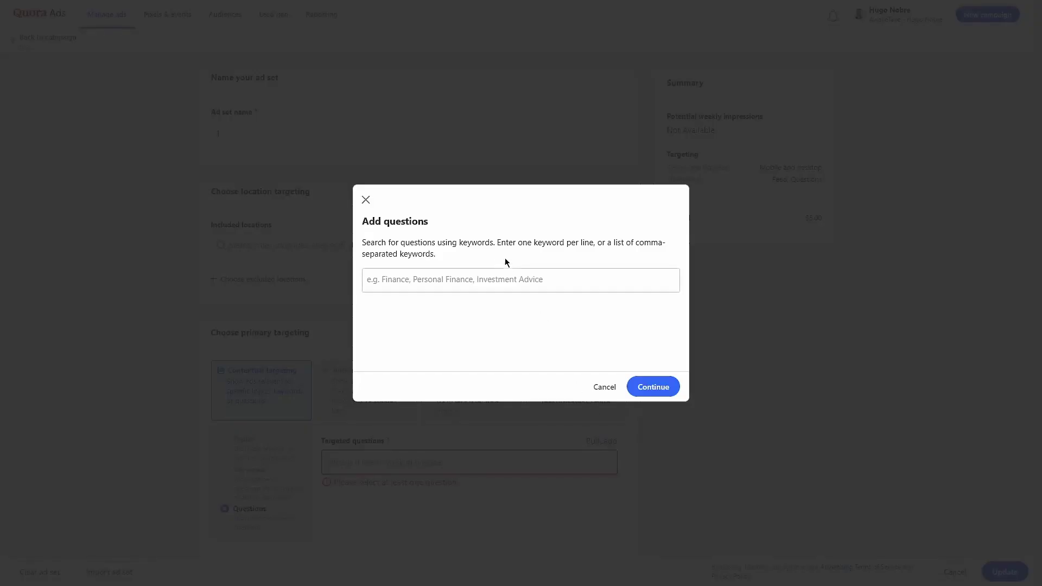
pyautogui.write('Quora')
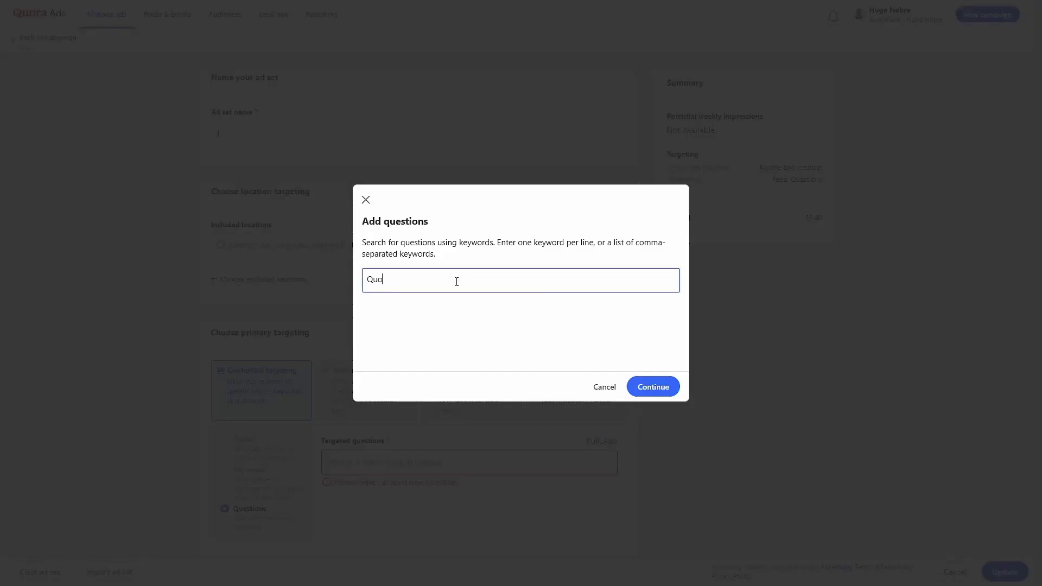
pyautogui.click(653, 386)
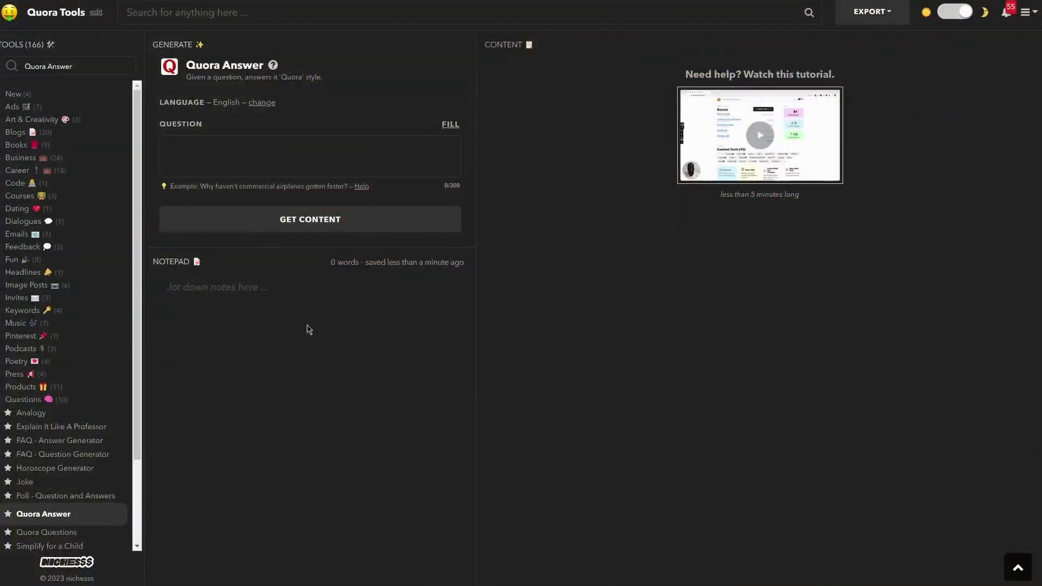
# Note 'Question #1 - What is Quora:' with its pasted Quora link, then a 'Question #2:' heading
pyautogui.write('What is Q')
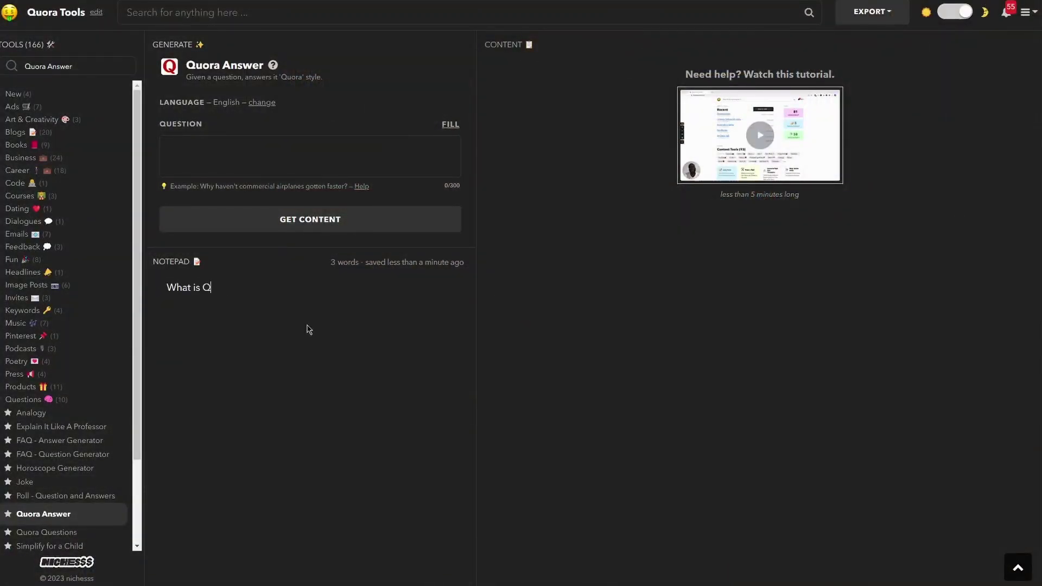
pyautogui.write('uora:')
pyautogui.press('Return')
pyautogui.write('https://www.quora.com/What-is-Quora-112')
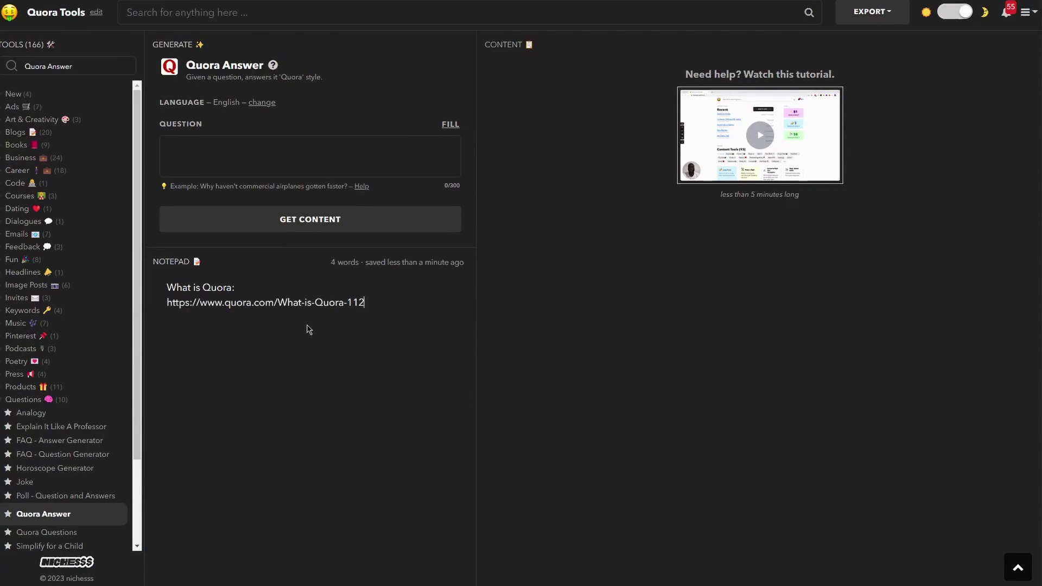
pyautogui.press('Home')
pyautogui.write('Question')
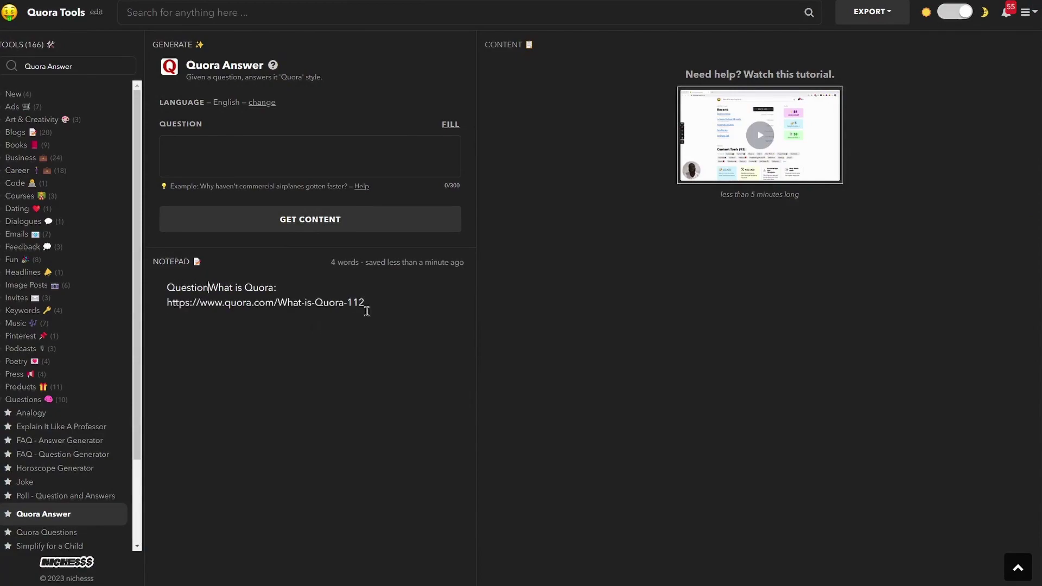
pyautogui.write(' #1 -')
pyautogui.click(395, 303)
pyautogui.press('Return')
pyautogui.write('Question #')
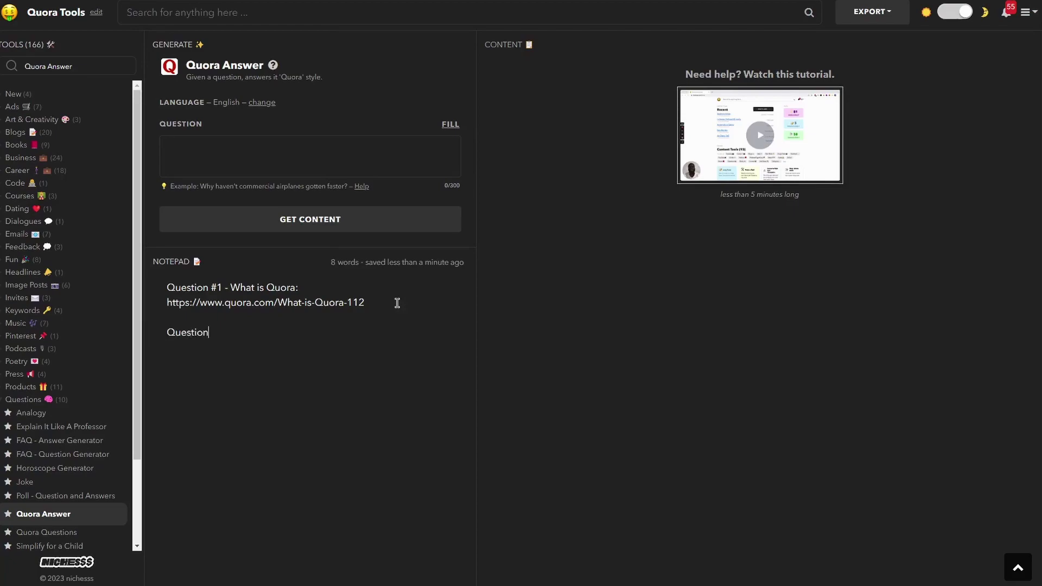
pyautogui.write('2:')
pyautogui.press('Return')
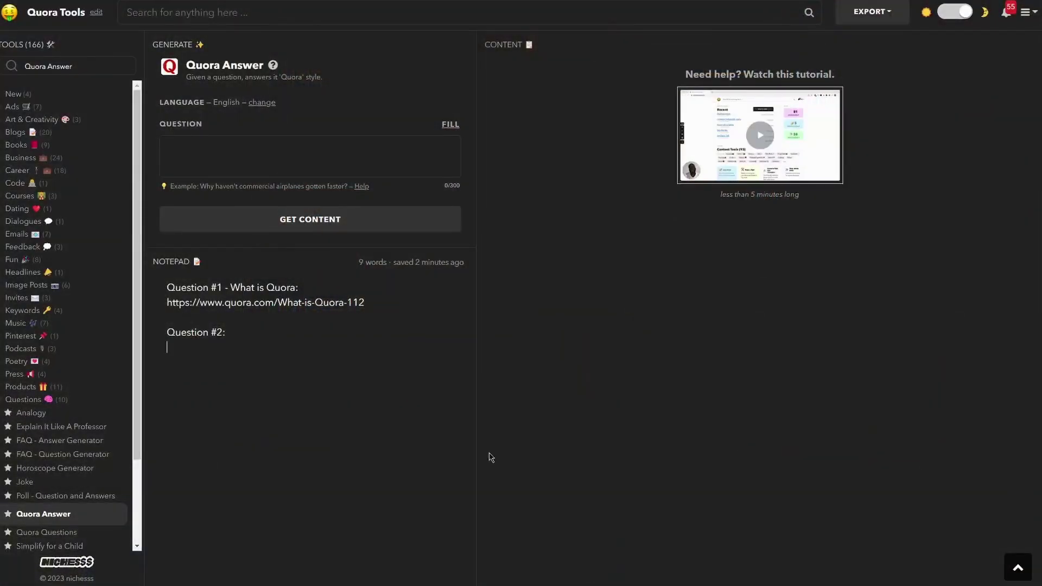
# Generate Quora answers for the question 'What is Quora?' copied from the notepad
pyautogui.moveTo(230, 288); pyautogui.dragTo(294, 287)
pyautogui.hotkey('ctrl', 'c')
pyautogui.click(319, 161)
pyautogui.hotkey('ctrl', 'v')
pyautogui.write('?')
pyautogui.click(293, 225)
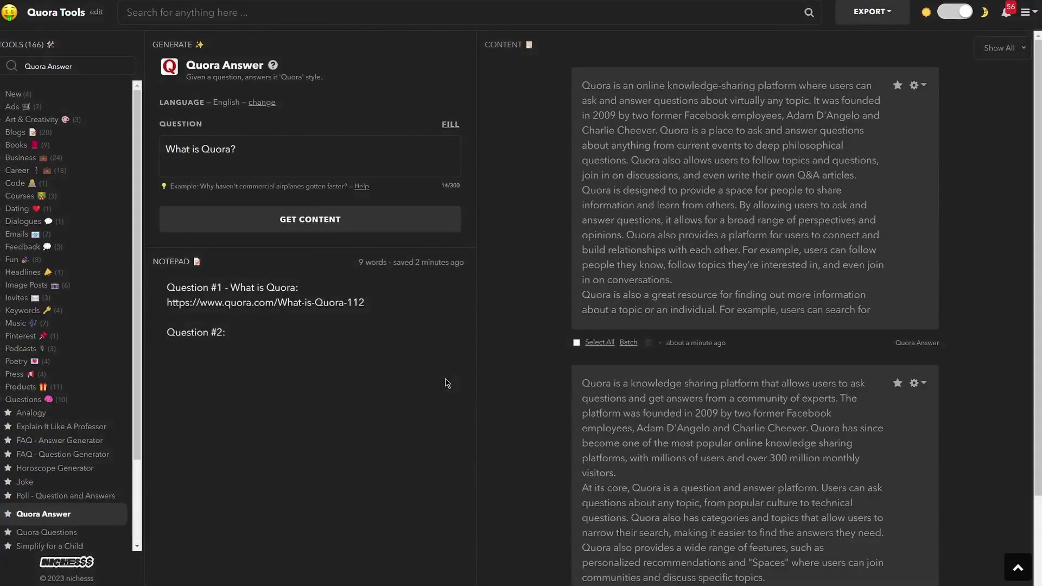
pyautogui.scroll(-1, 741, 328)
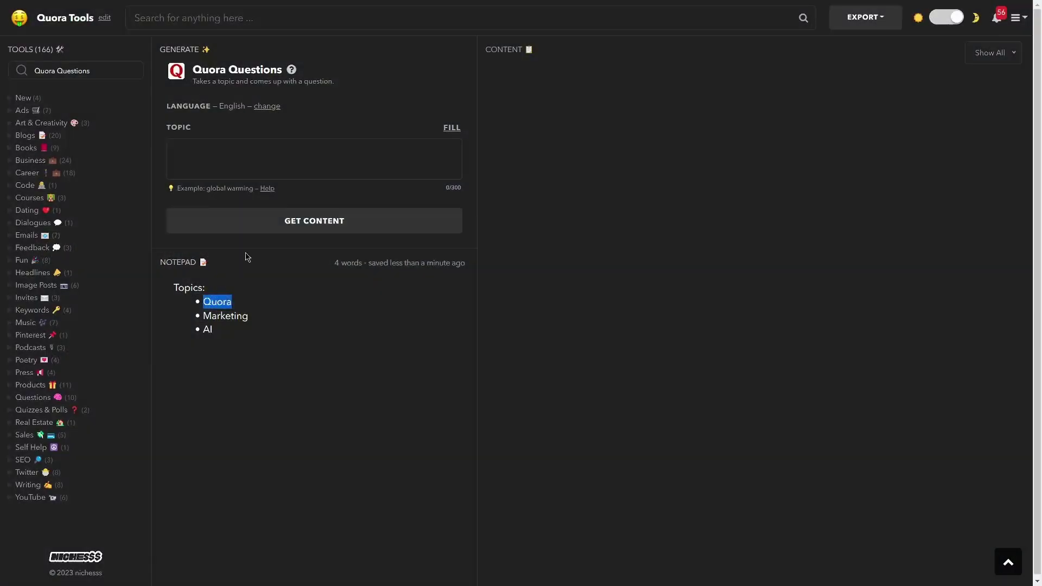
# Generate Quora questions for the pasted topic 'Quora'
pyautogui.click(290, 156)
pyautogui.hotkey('ctrl', 'v')
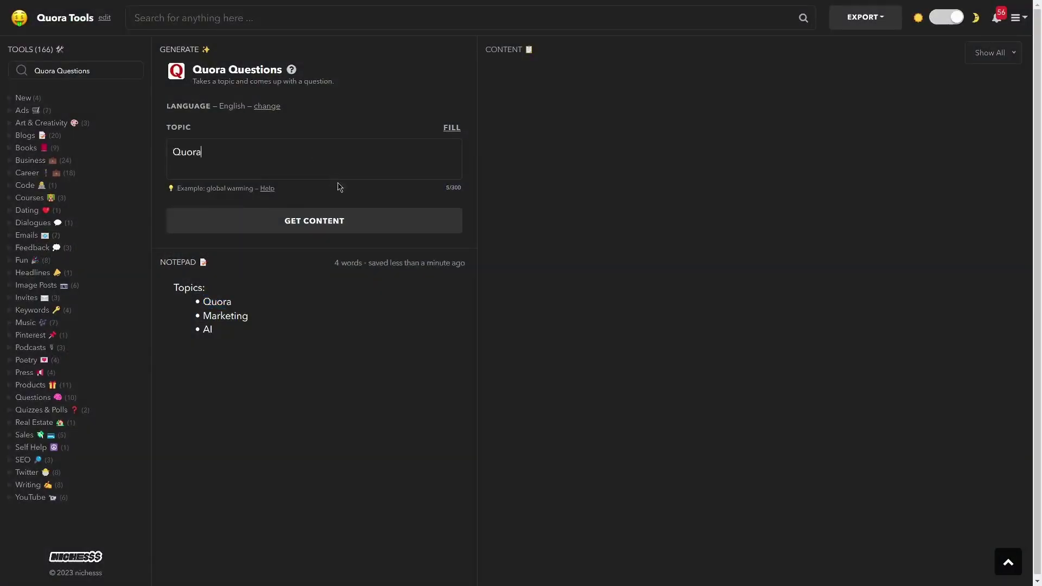
pyautogui.click(375, 233)
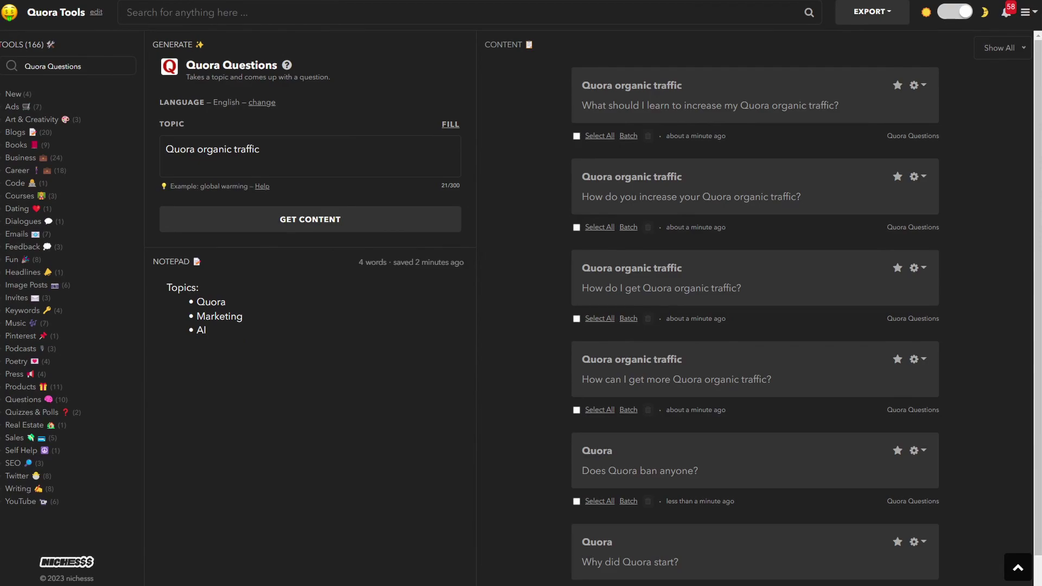
# Select all generated questions and bring up the EXPORT download options
pyautogui.click(576, 136)
pyautogui.click(599, 136)
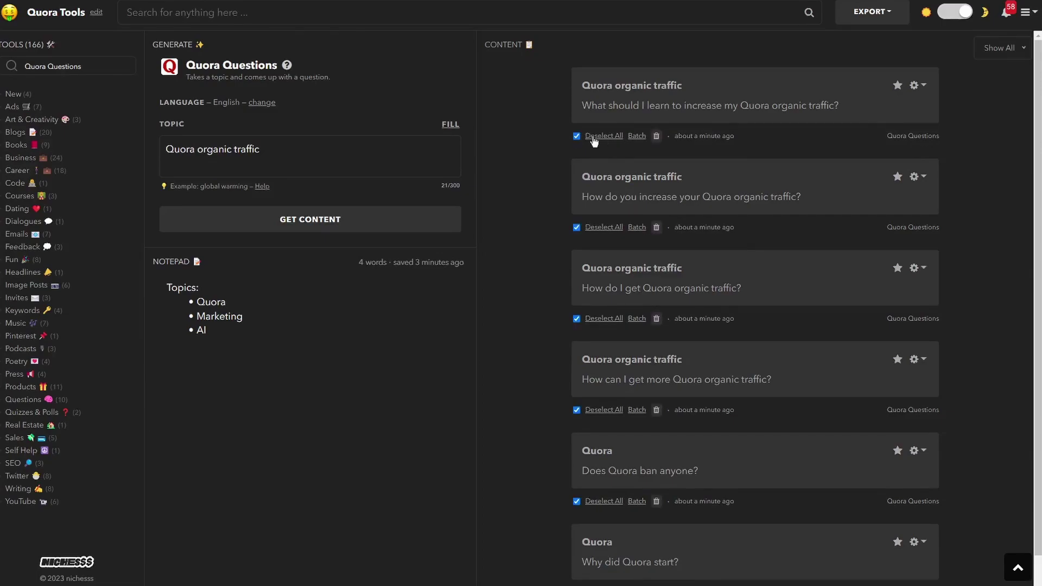
pyautogui.click(900, 14)
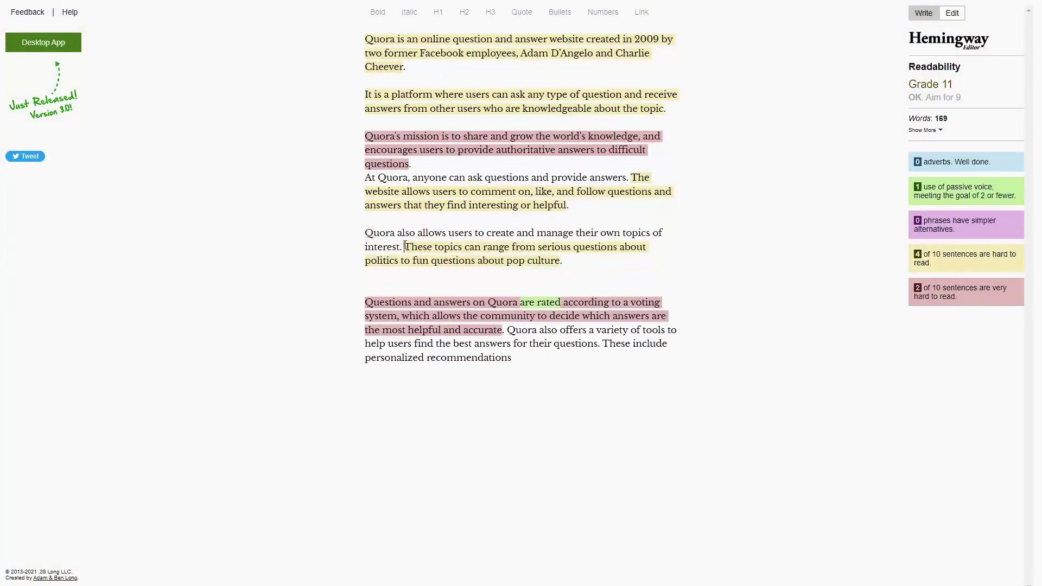
# Drop the word 'online' and the founders' names from the opening sentence
pyautogui.click(405, 247)
pyautogui.press('Return')
pyautogui.doubleClick(434, 39)
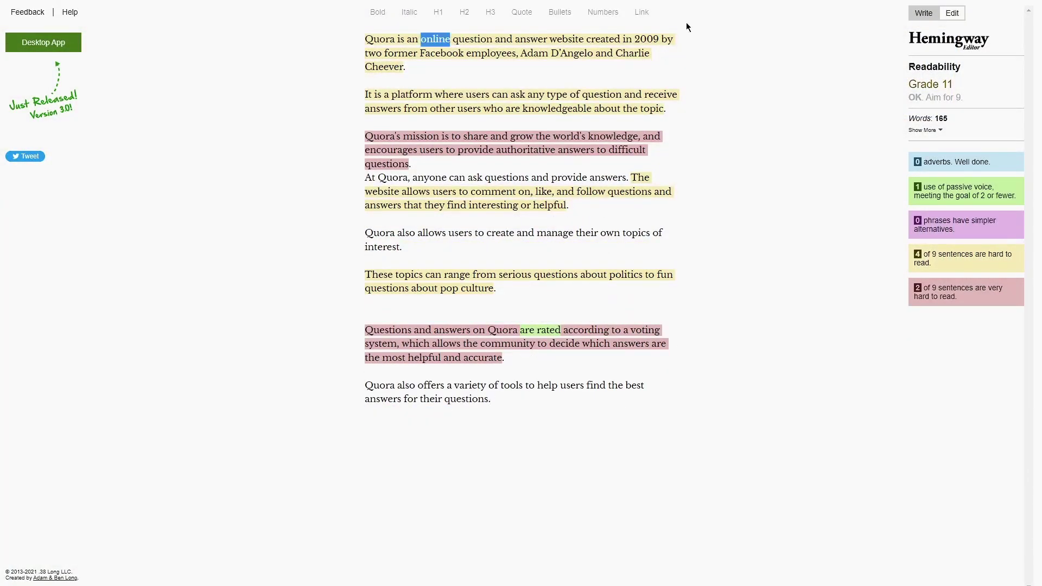
pyautogui.press('BackSpace')
pyautogui.moveTo(492, 81); pyautogui.dragTo(501, 82)
pyautogui.write('youknow more')
pyautogui.press('Return')
# Reword the mission sentence to 'aims to share and grow the world's knowledge', removing 'authoritative' and using 'helps'
pyautogui.moveTo(433, 122); pyautogui.dragTo(642, 122)
pyautogui.write("aims to share and grow the world's knowledge, by encouraging")
pyautogui.doubleClick(534, 136)
pyautogui.press('BackSpace')
pyautogui.moveTo(391, 122); pyautogui.dragTo(421, 122)
pyautogui.write('helps')
# Move the commenting sentence to its own paragraph starting 'Users can' and remove 'about politics'
pyautogui.click(631, 164)
pyautogui.press('Return')
pyautogui.moveTo(365, 191); pyautogui.dragTo(490, 191)
pyautogui.write('Users can')
pyautogui.moveTo(581, 274); pyautogui.dragTo(645, 274)
pyautogui.press('BackSpace')
# Shorten the voting-system sentence to 'answers get rated by the community'
pyautogui.moveTo(521, 316); pyautogui.dragTo(789, 335)
pyautogui.write('answers get rated by the community')
pyautogui.press('Return')
pyautogui.press('BackSpace')
pyautogui.press('Delete')
pyautogui.press('Delete')
pyautogui.press('Delete')
pyautogui.write('. The users Youinteresting and helpful questions or answers.It')
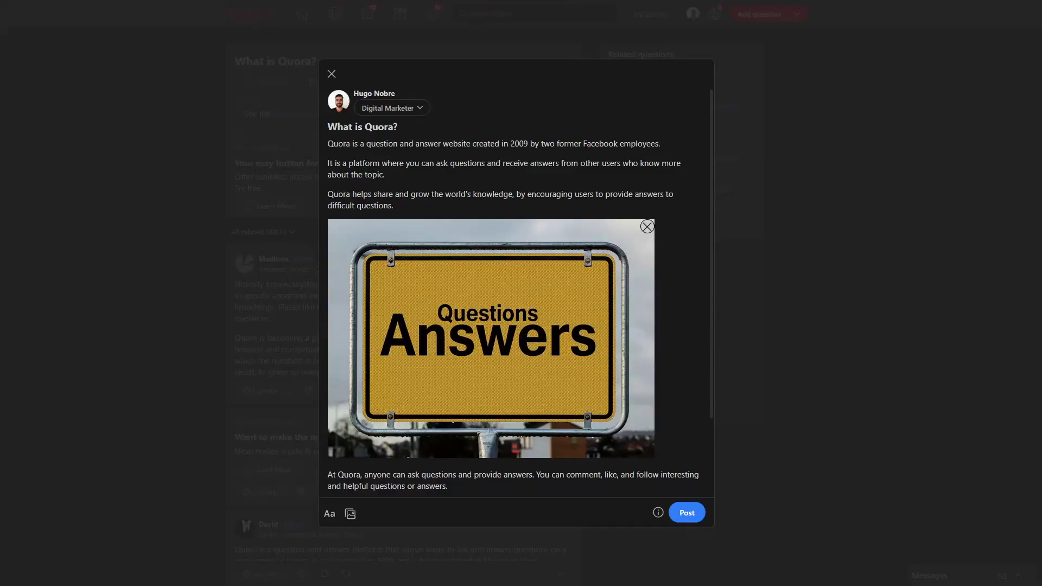